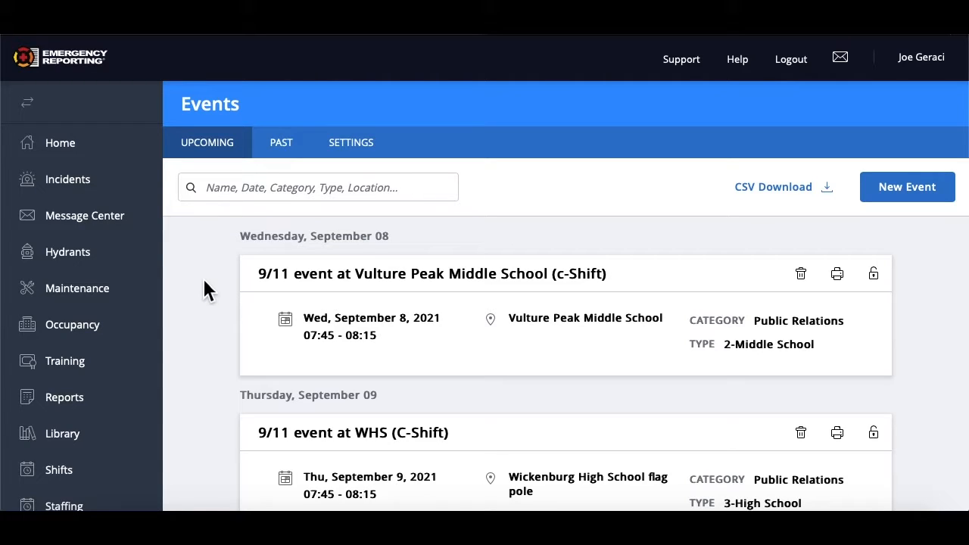
Look over the past events, and start a new event named "Fire Safety"
click(286, 154)
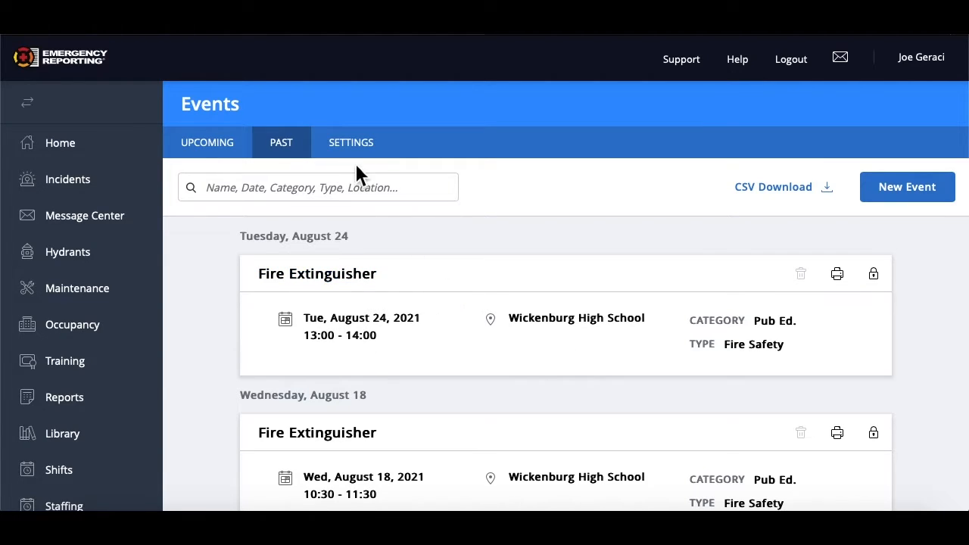
click(896, 193)
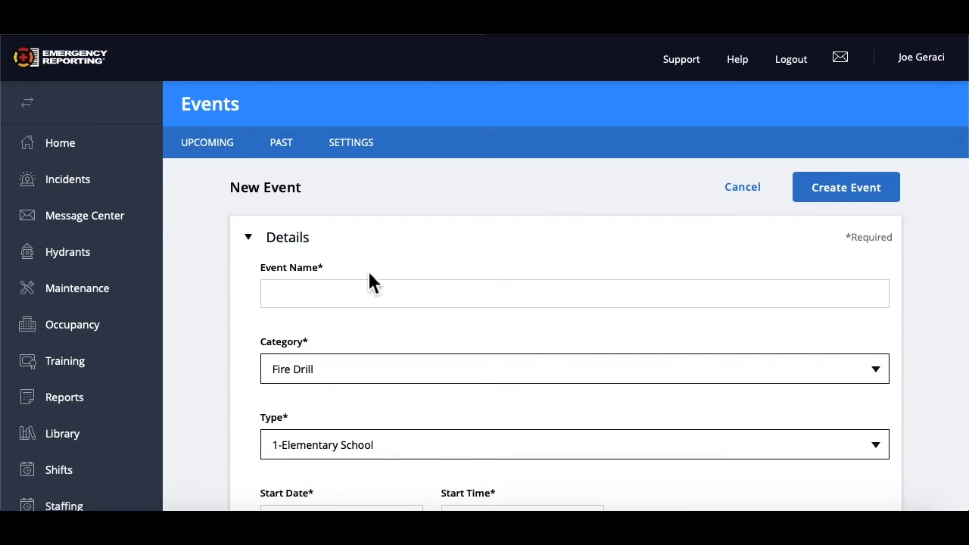
click(326, 303)
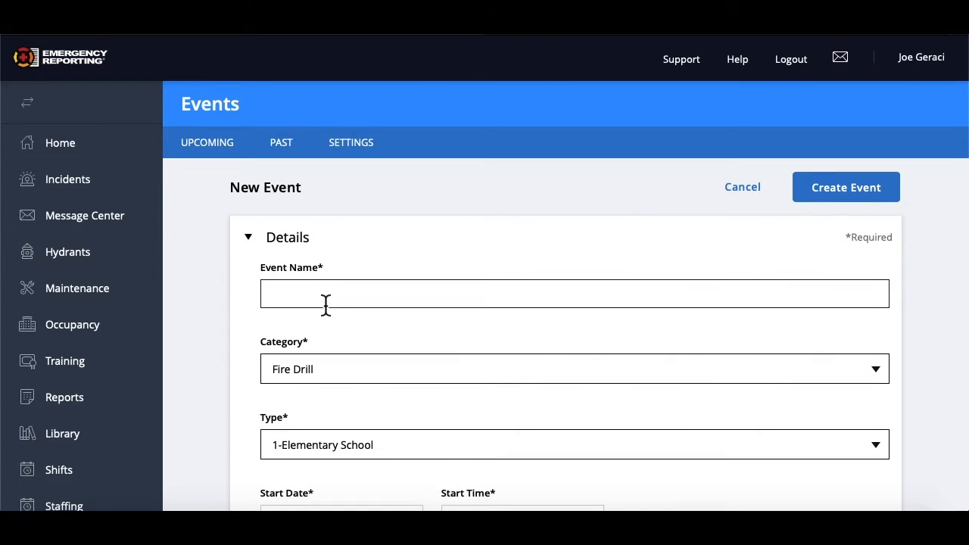
text(Fire Safety)
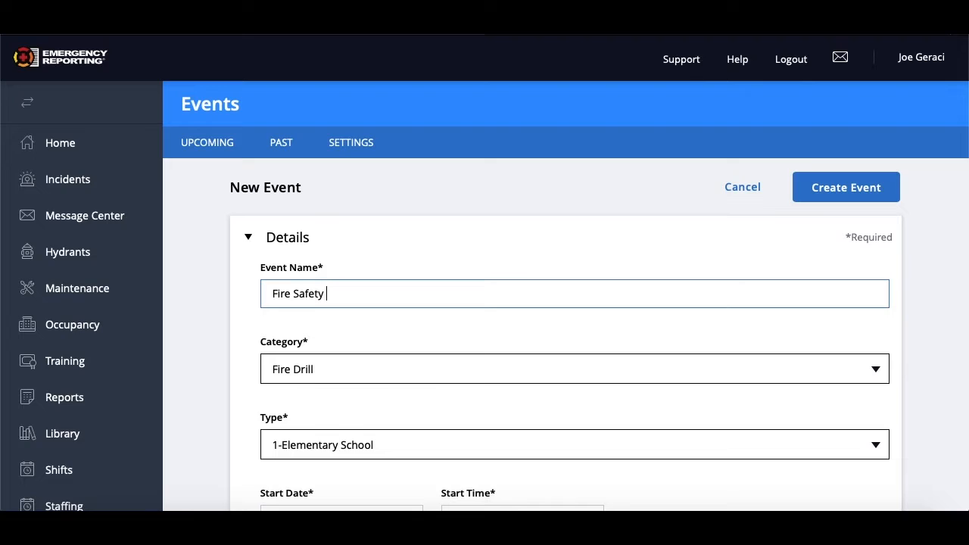
Set the event's category to Pub Ed. and its type to Fire Safety Week
click(343, 386)
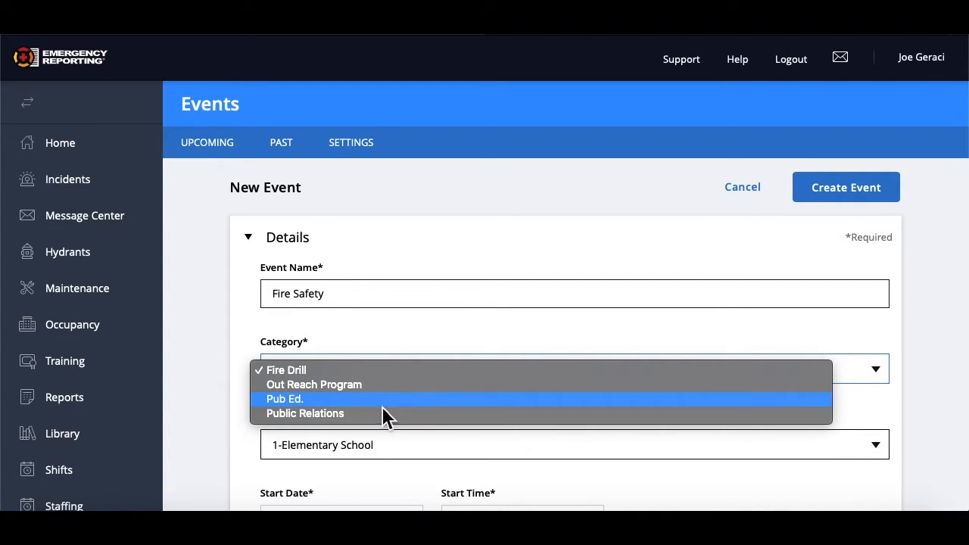
click(381, 399)
scroll(277, 368, down, 3)
click(324, 342)
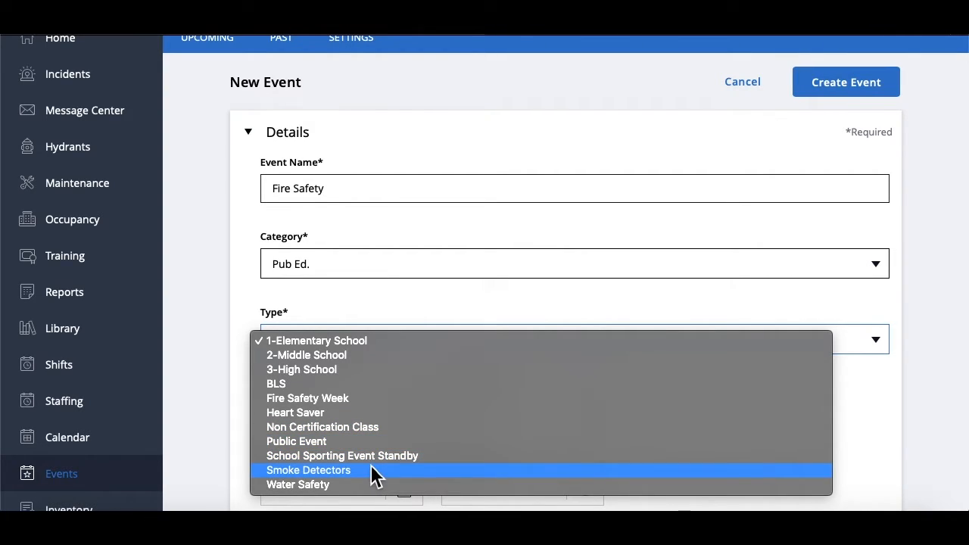
click(363, 397)
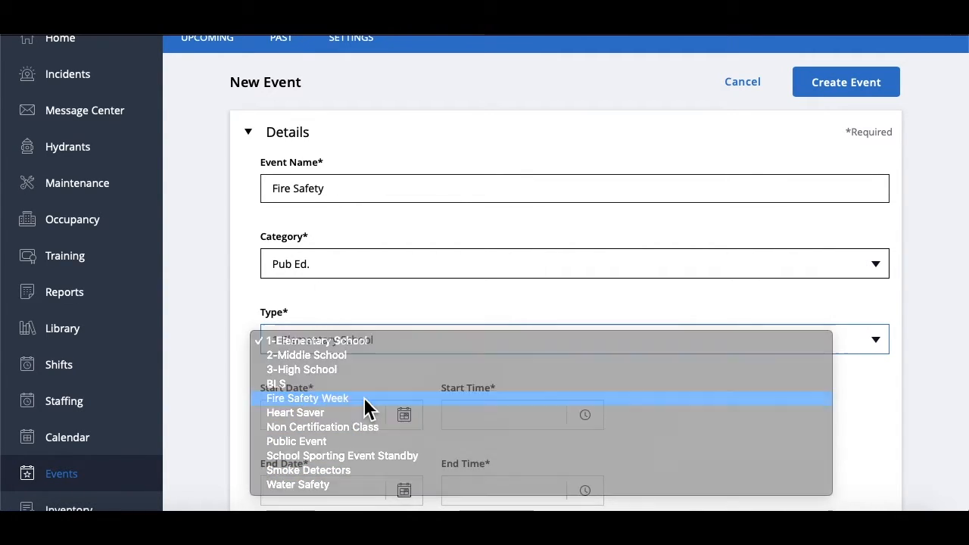
Set the event's start to 10/05/2021 at 9:00
scroll(228, 366, down, 1)
click(322, 333)
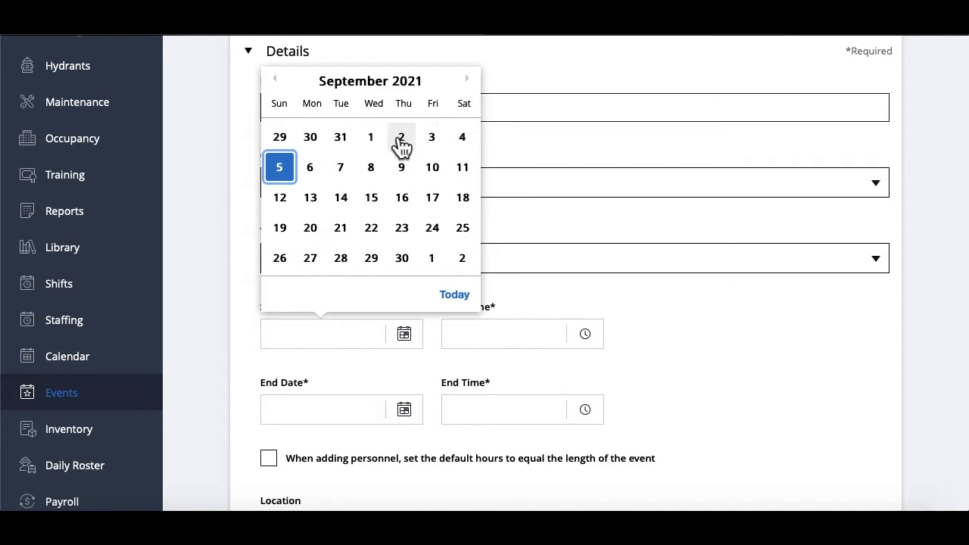
click(476, 80)
click(340, 165)
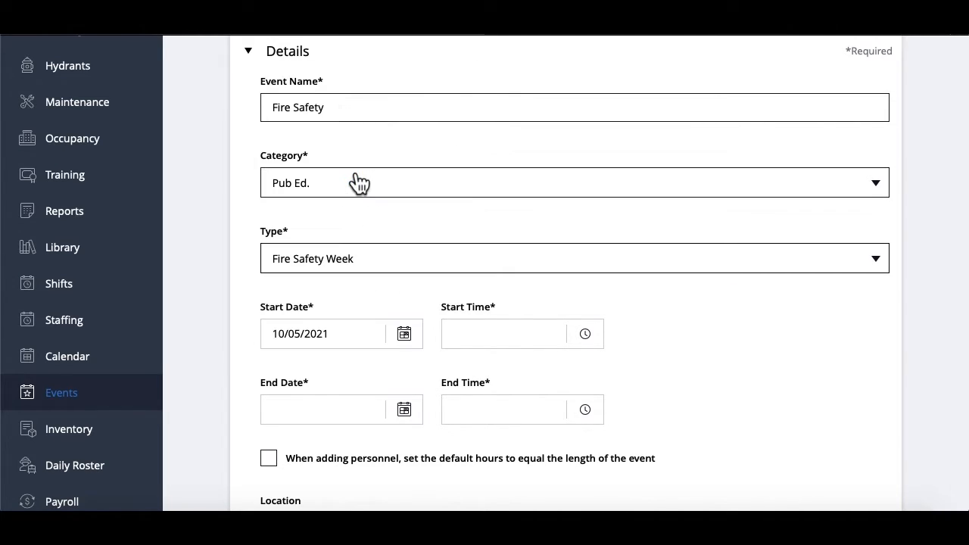
click(485, 345)
scroll(523, 199, up, 20)
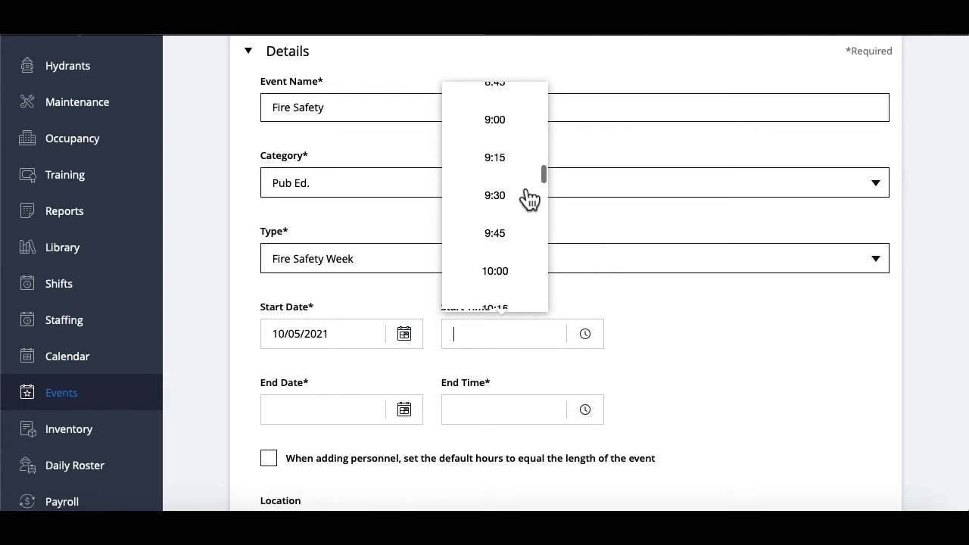
scroll(526, 198, down, 1)
click(515, 177)
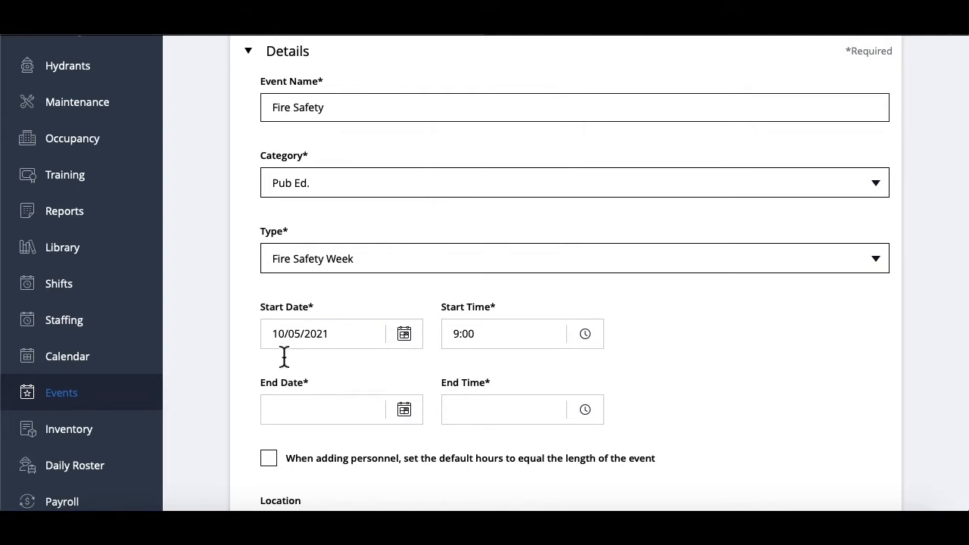
Set the event's end to 10/05/2021 at 11:00
click(304, 413)
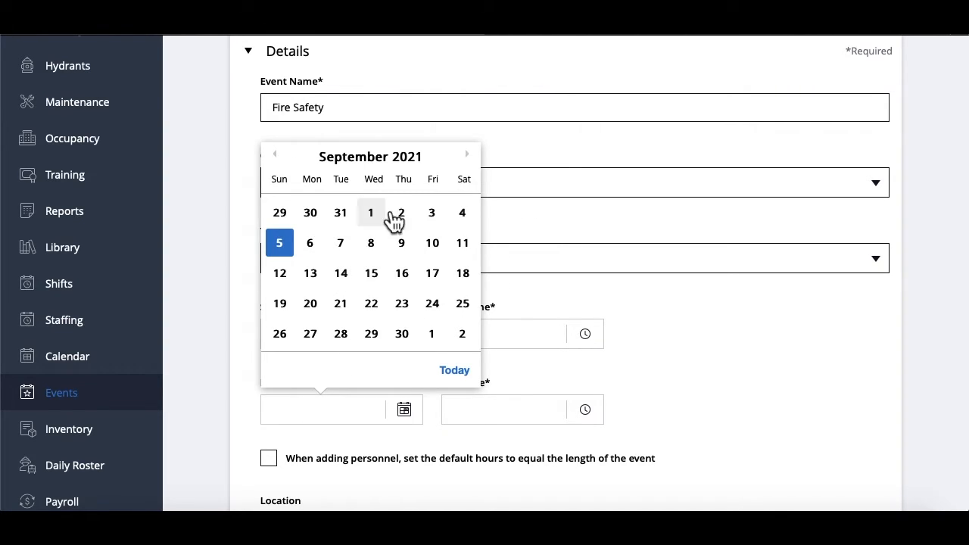
click(477, 160)
click(341, 242)
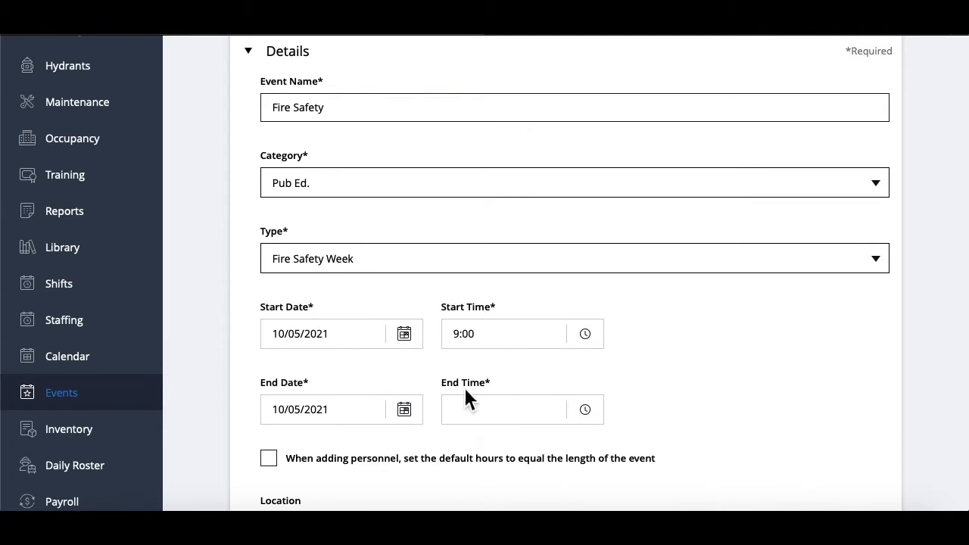
click(513, 420)
scroll(520, 313, up, 15)
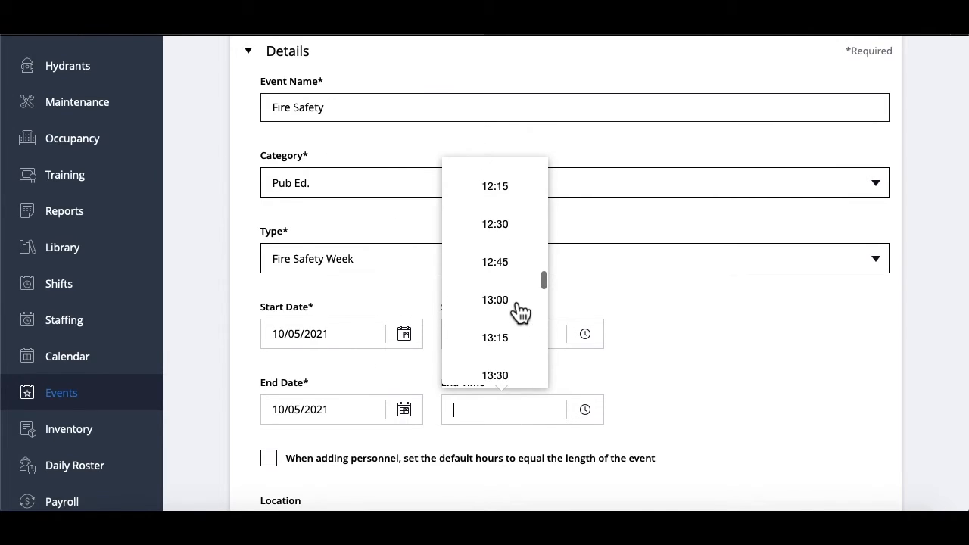
click(519, 215)
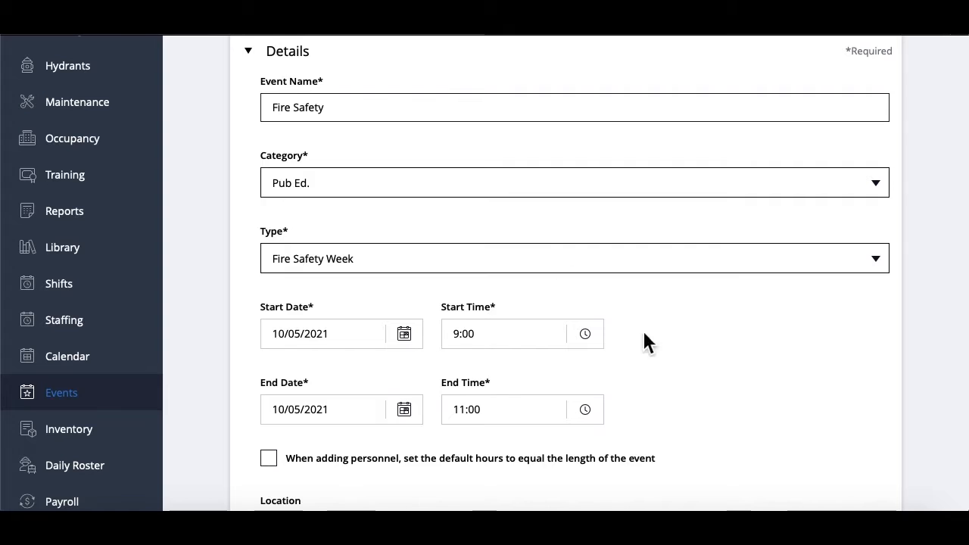
Make added personnel's default hours equal the event's length, and enter "Vulture Peak" as the location
scroll(661, 348, down, 2)
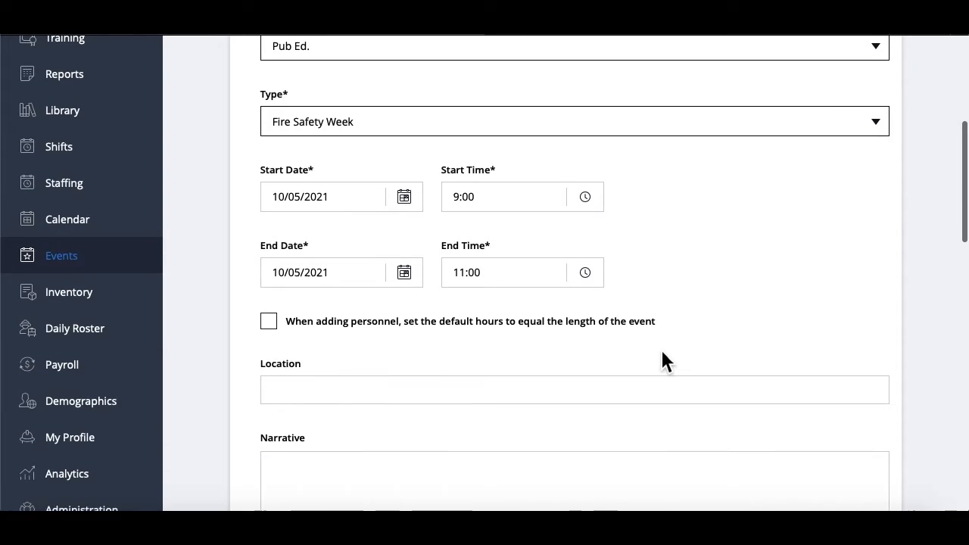
click(267, 321)
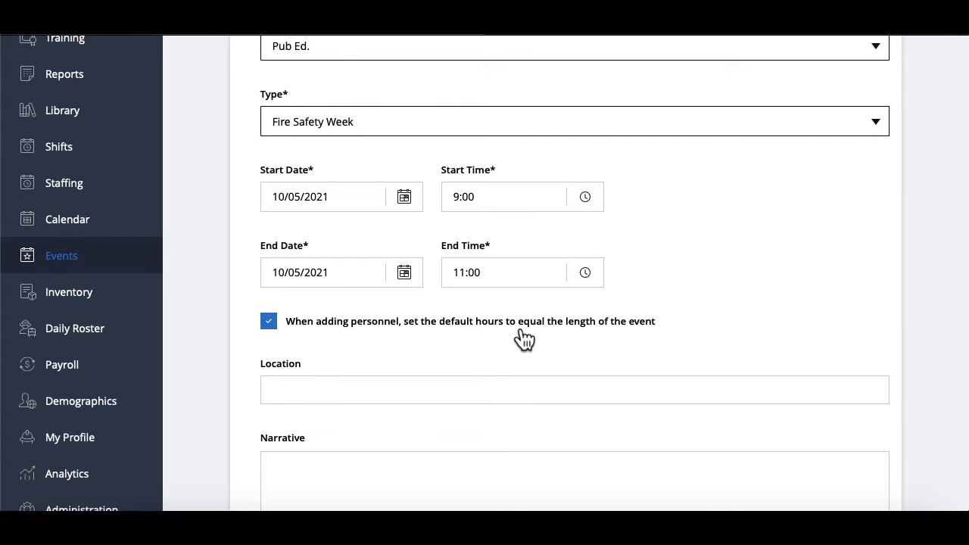
scroll(479, 301, down, 2)
click(465, 309)
text(Vulture )
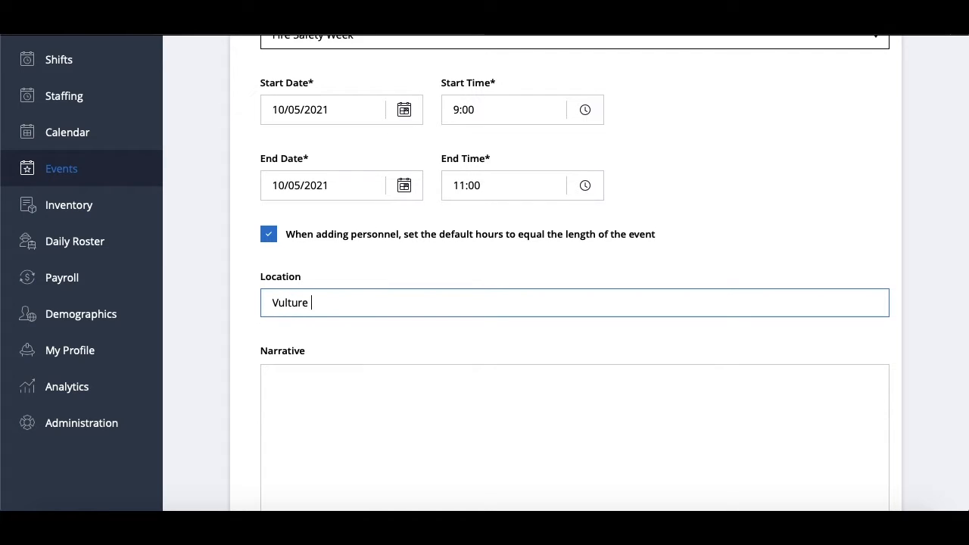
text(Peak)
click(456, 385)
Add three attending personnel to the event: an A-shift captain, a C-shift firefighter and a part-time FF/EMT
scroll(457, 385, down, 4)
scroll(457, 383, down, 4)
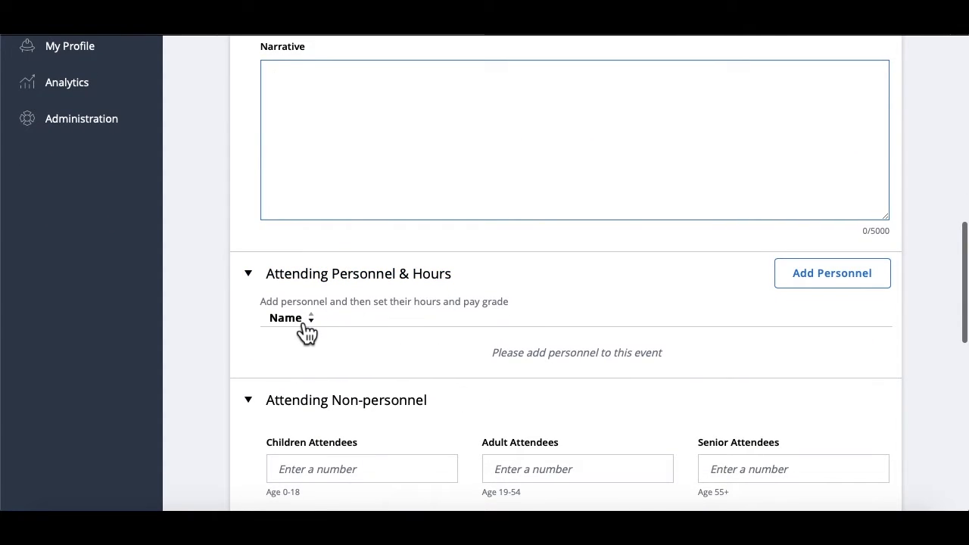
click(859, 280)
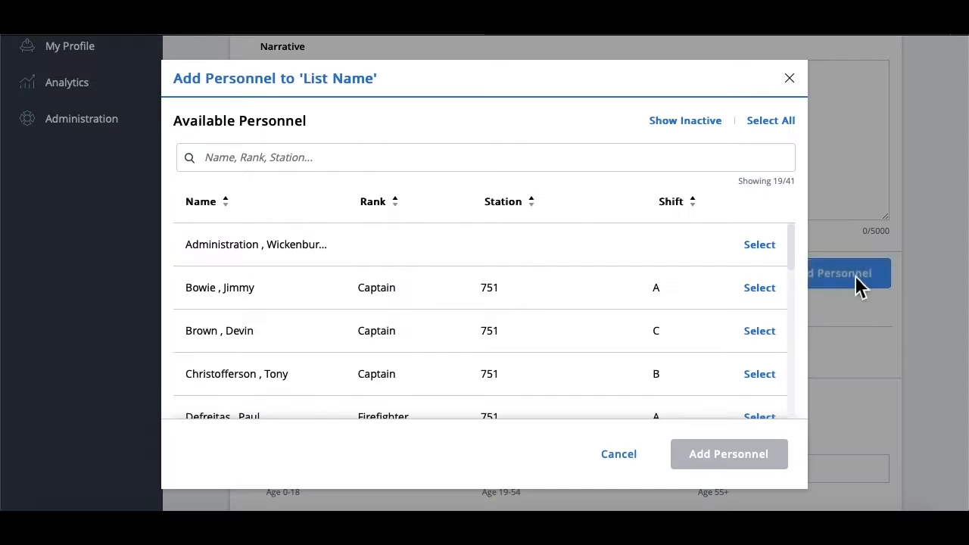
click(359, 305)
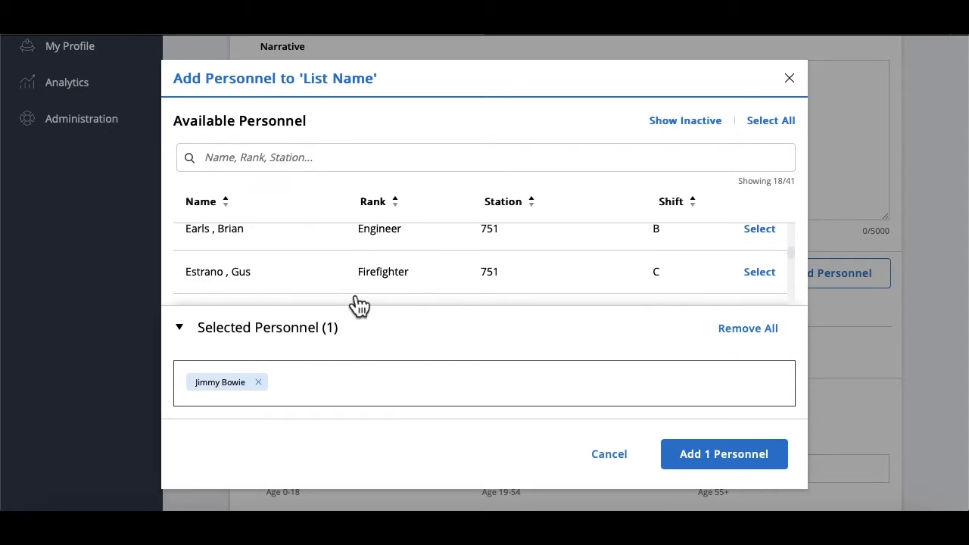
click(337, 281)
scroll(338, 281, down, 3)
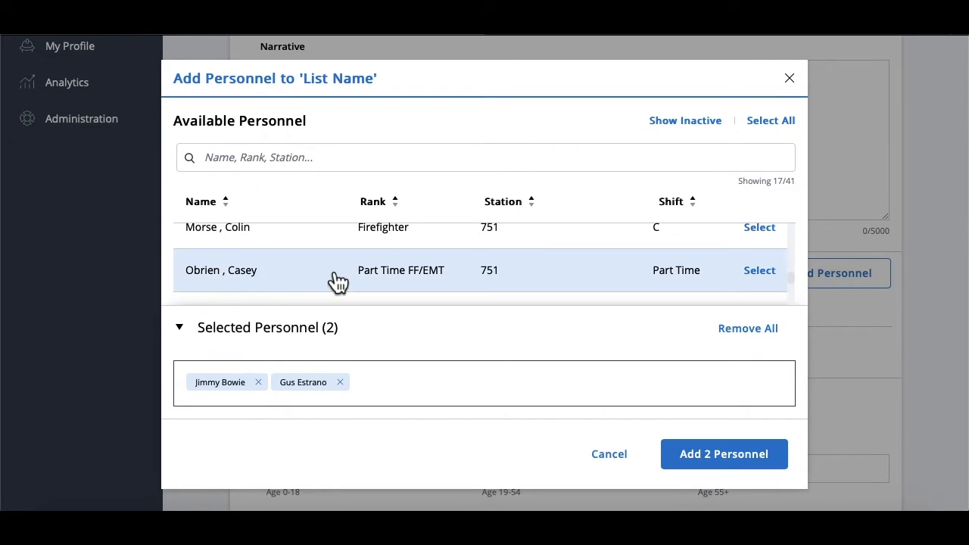
click(338, 282)
click(692, 461)
Enter 100 children and 5 adults as the event's non-personnel attendees
scroll(576, 394, down, 3)
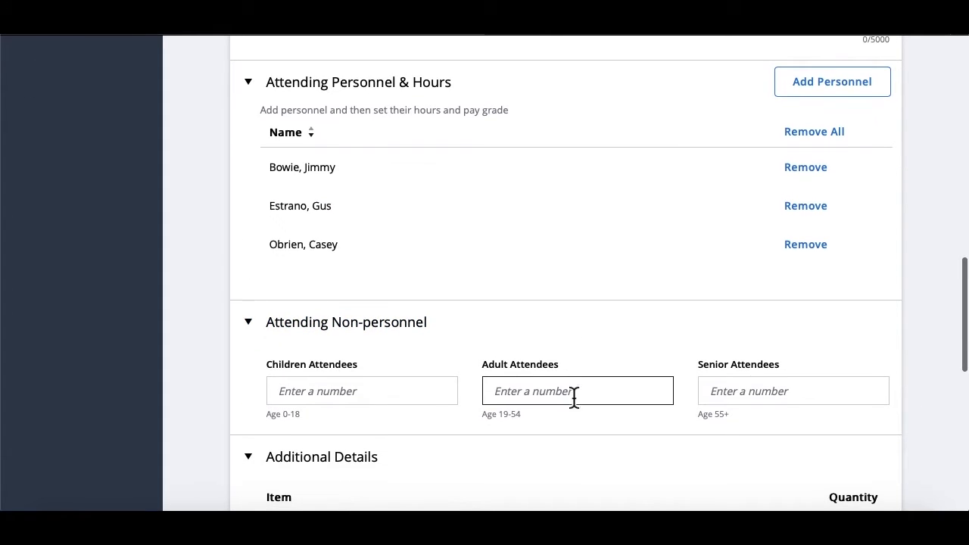
scroll(436, 248, down, 2)
click(318, 275)
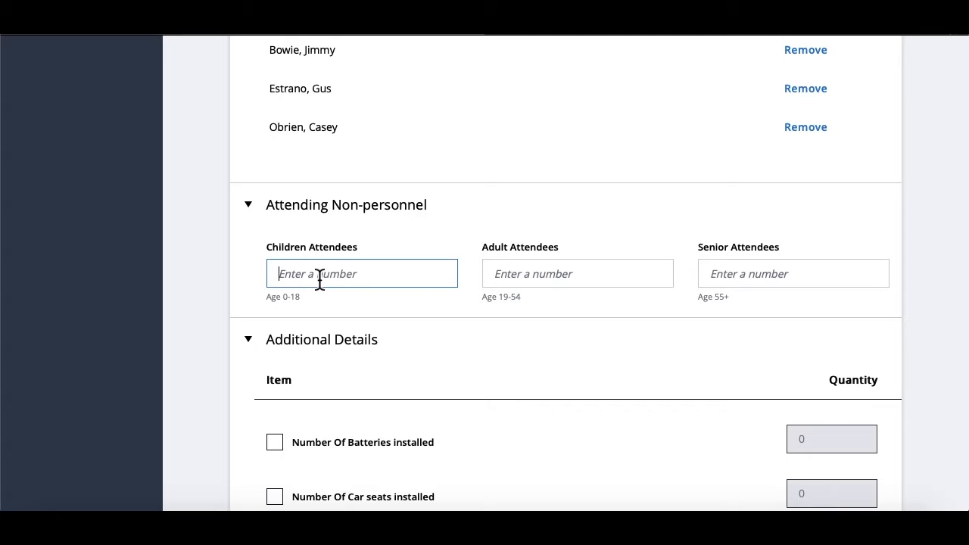
text(100)
key(Tab)
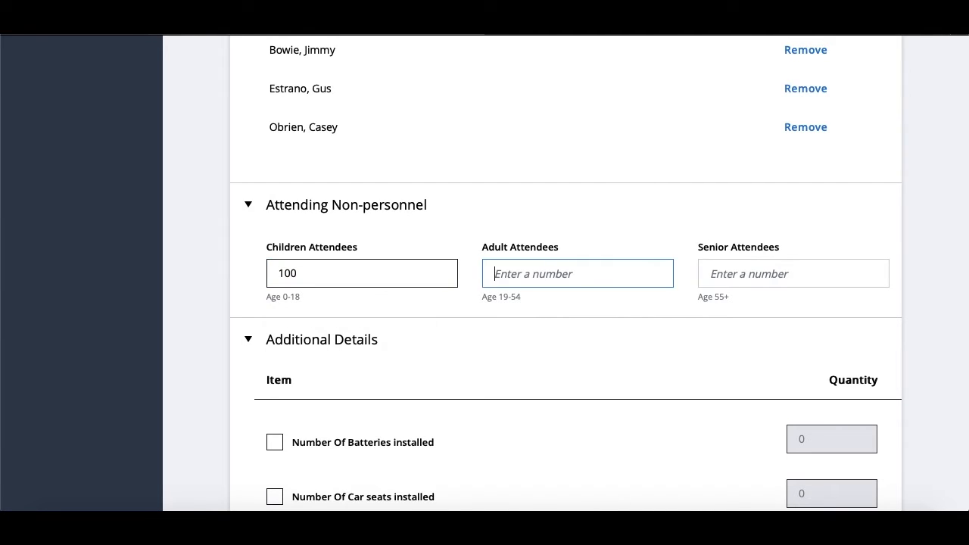
text(5)
key(Tab)
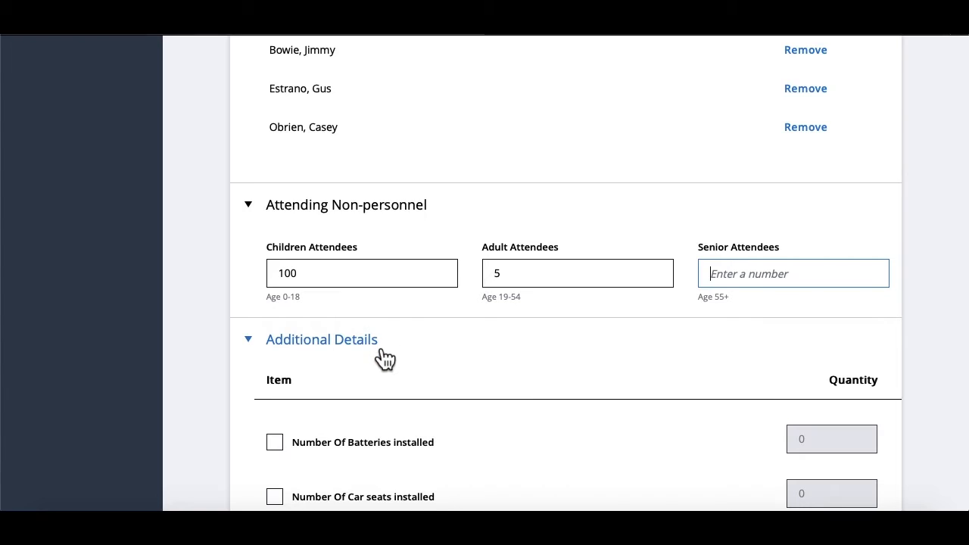
scroll(383, 353, down, 1)
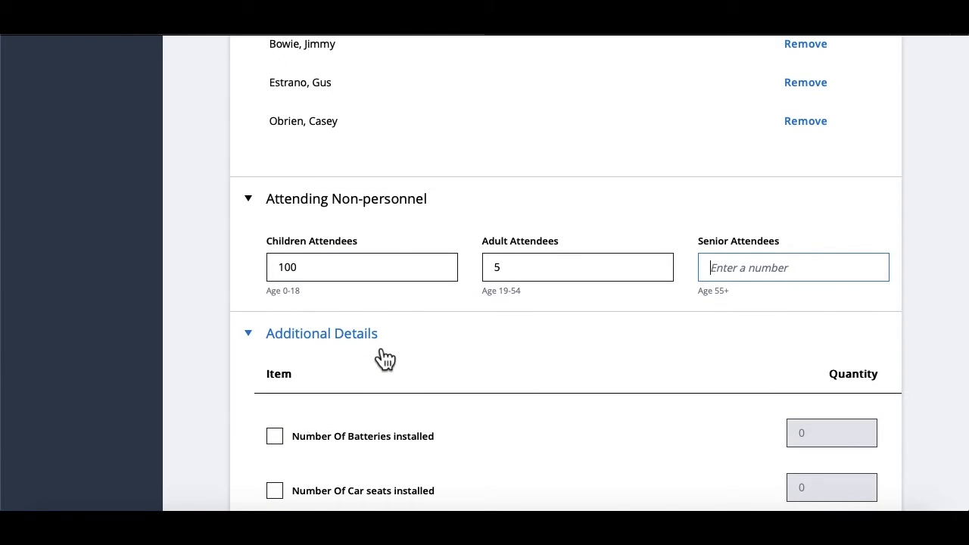
scroll(384, 356, down, 3)
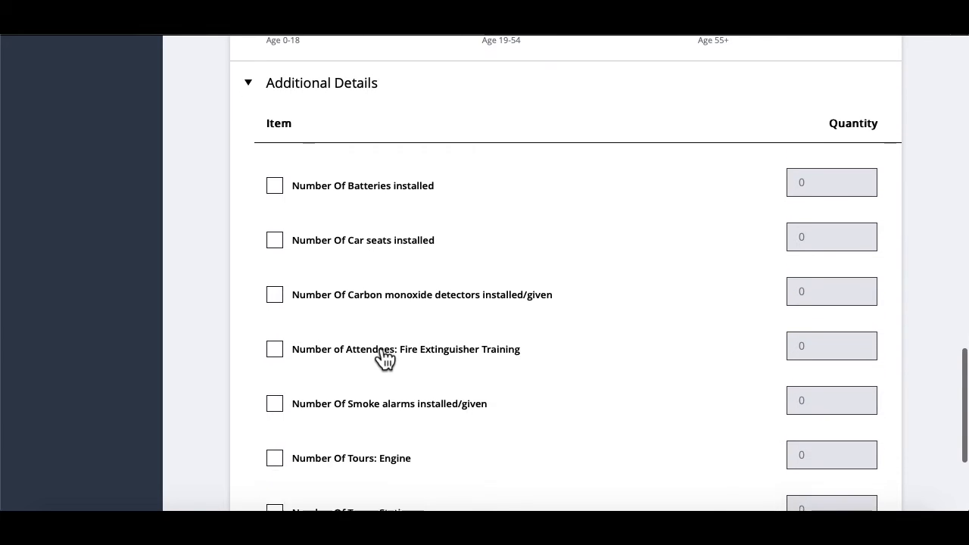
scroll(384, 355, down, 1)
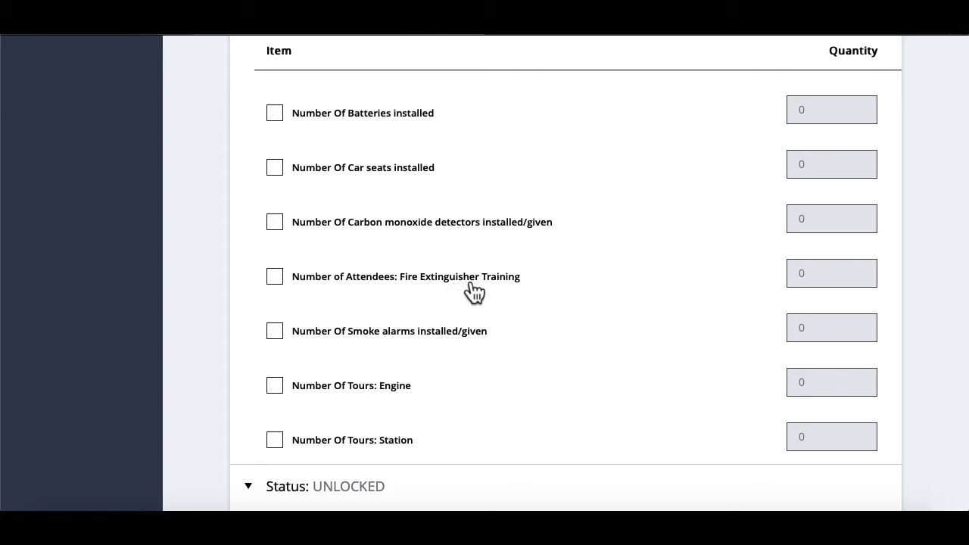
scroll(461, 303, down, 1)
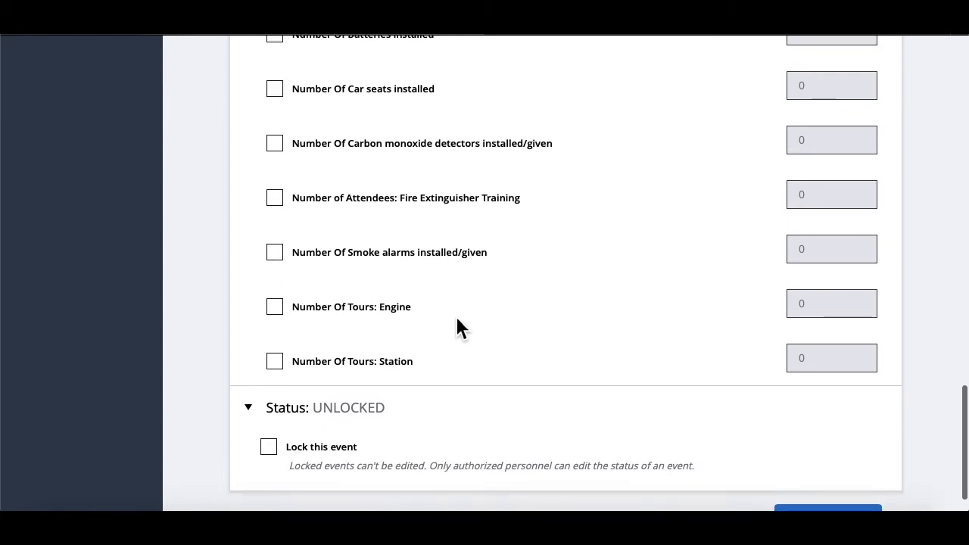
click(278, 198)
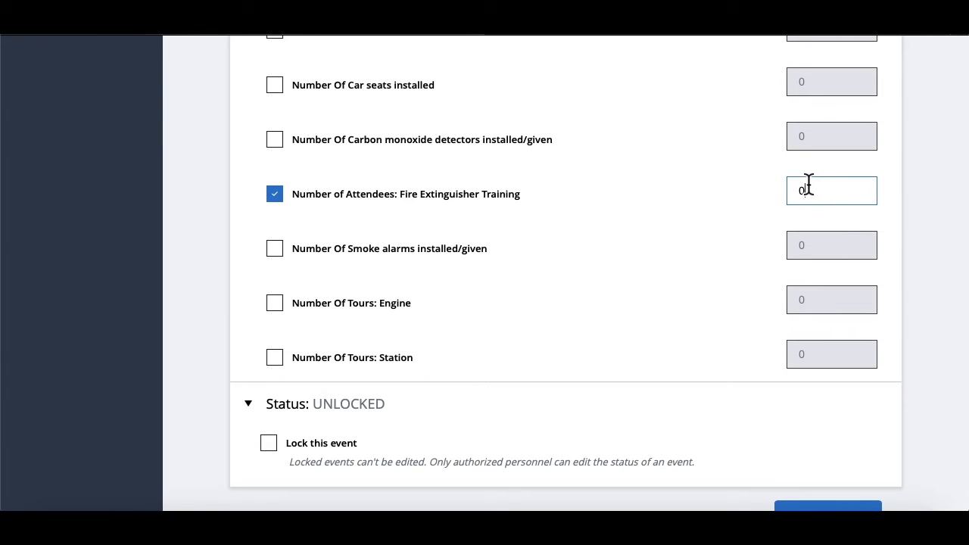
click(277, 197)
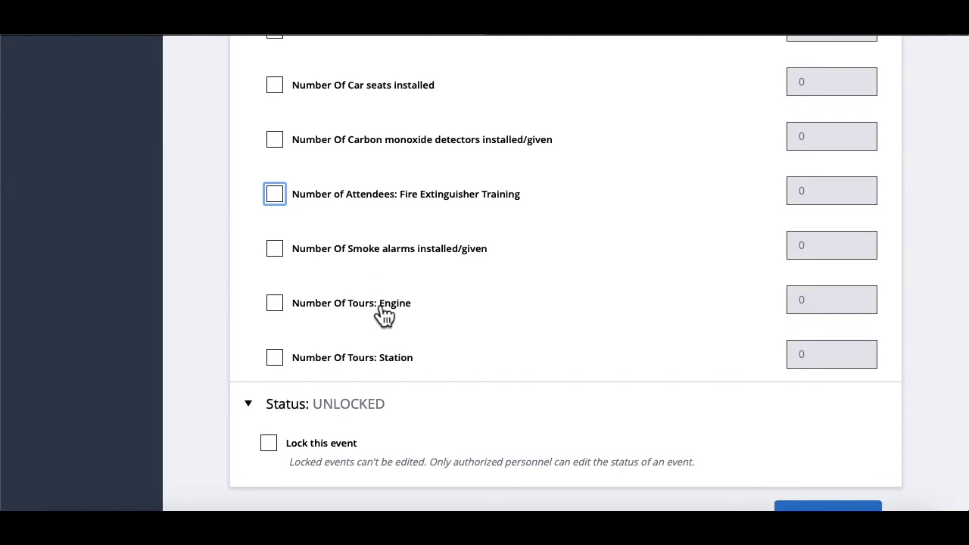
Create the event with its status locked, and check its entry in the list of upcoming events
scroll(384, 316, down, 1)
click(273, 402)
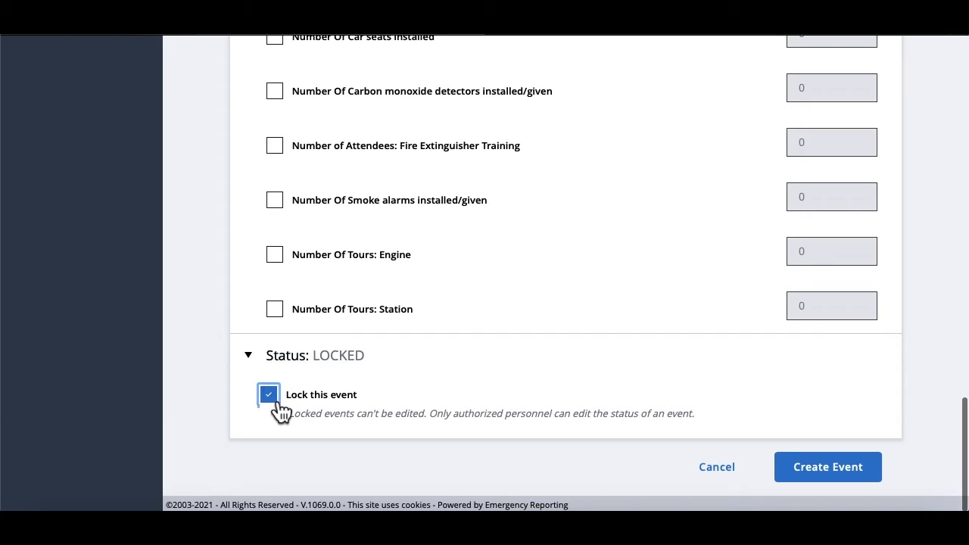
click(801, 475)
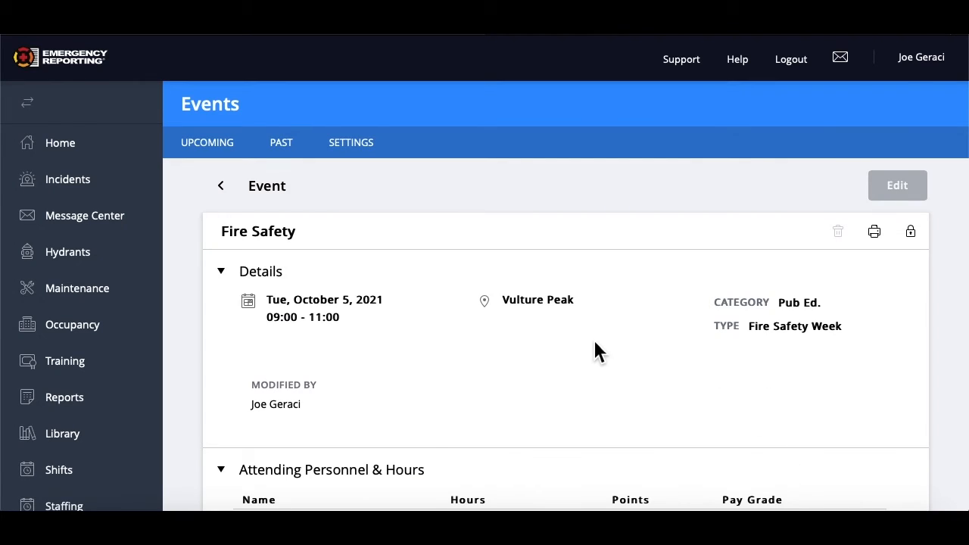
click(206, 147)
scroll(199, 302, down, 10)
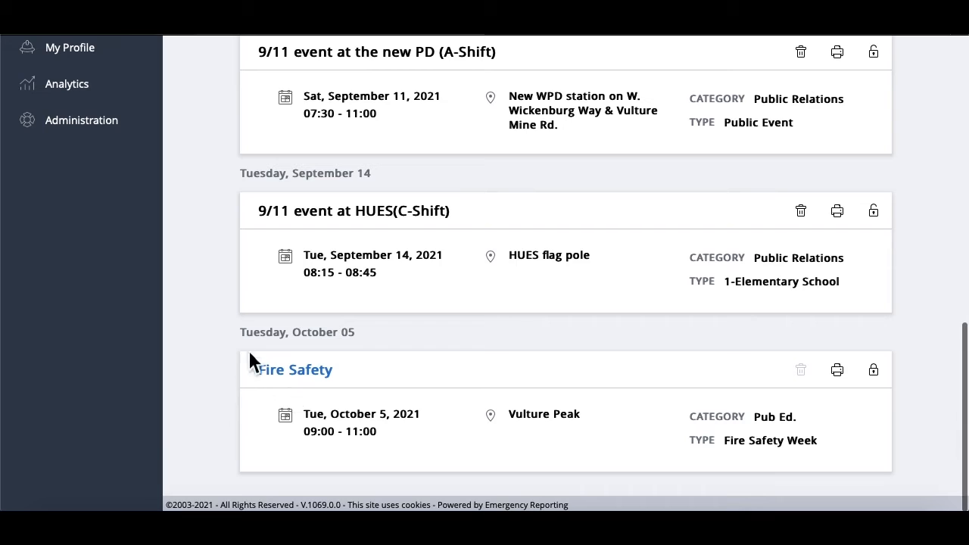
Open the calendar for October 2021 and check the Fire Safety event on October 5
scroll(219, 313, up, 2)
scroll(299, 164, up, 3)
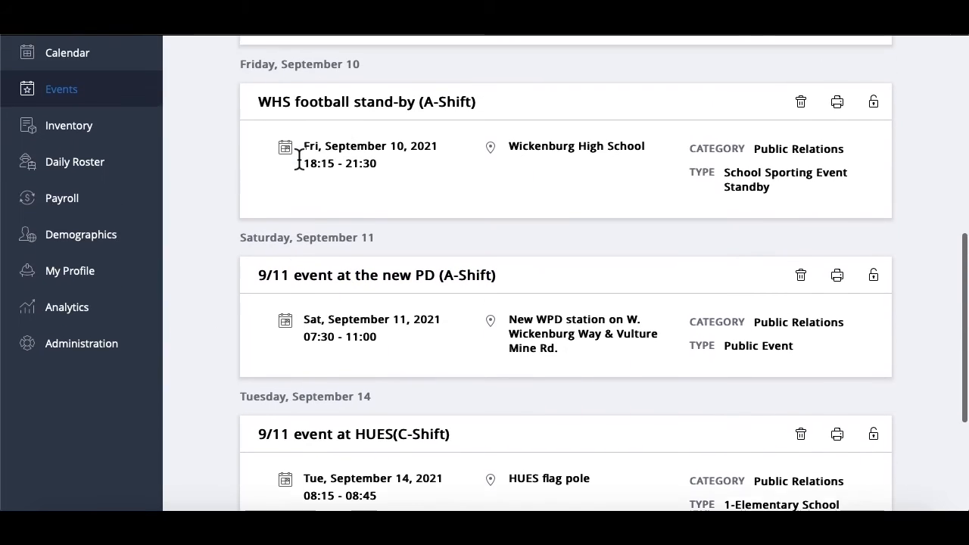
scroll(299, 159, up, 4)
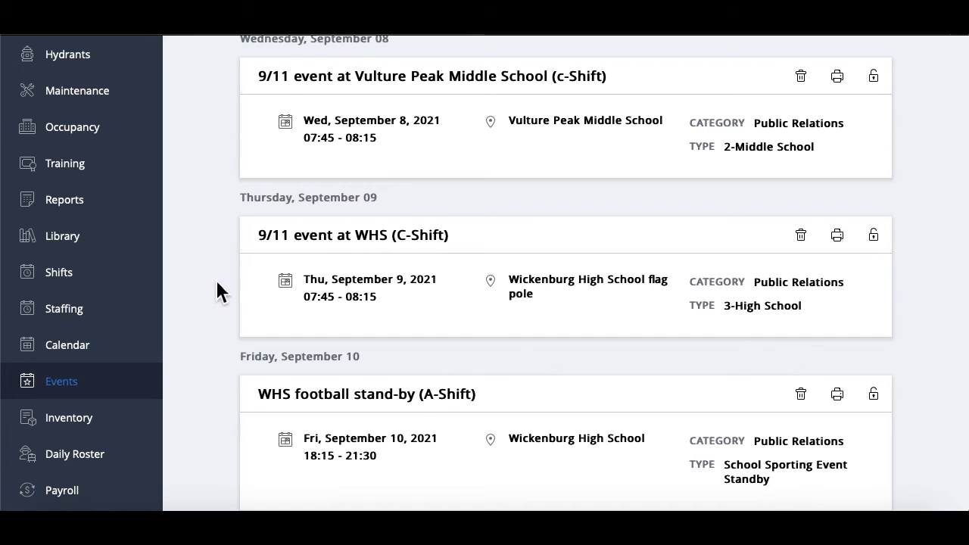
scroll(216, 283, up, 2)
scroll(217, 282, down, 2)
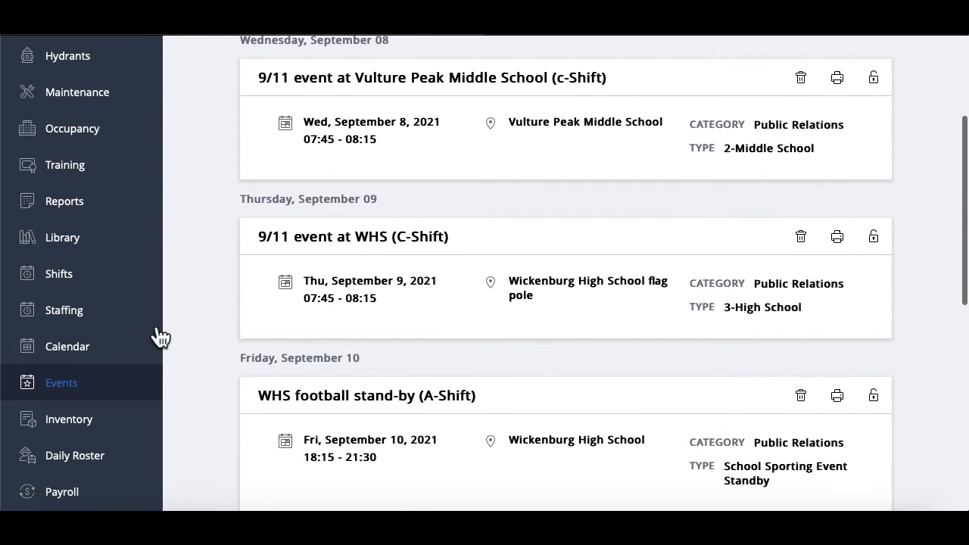
click(99, 348)
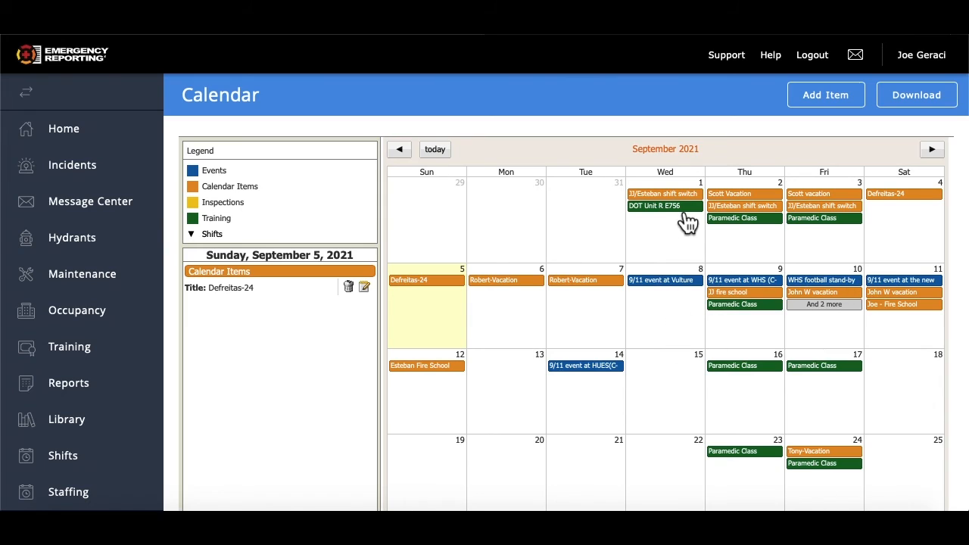
click(932, 151)
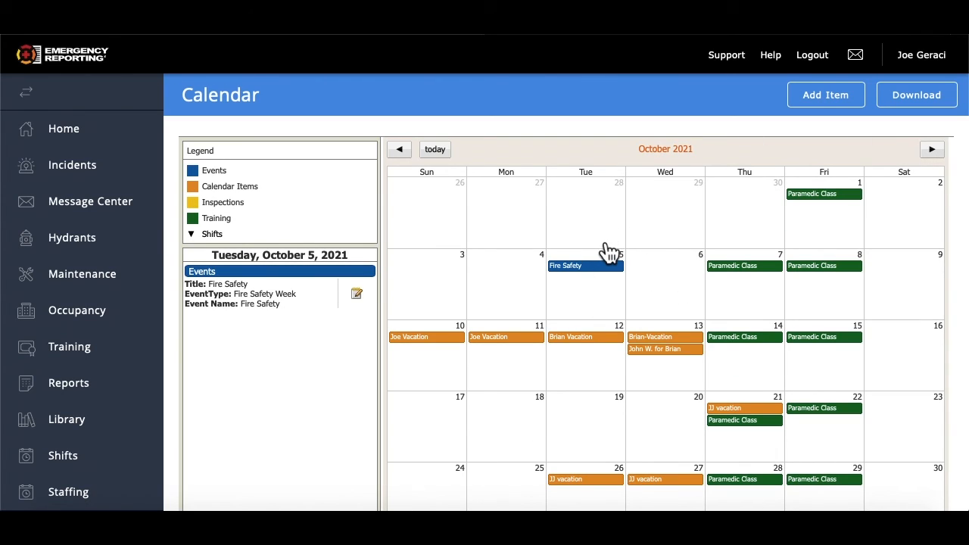
Return the calendar to September 2021, and go back to the list of upcoming events
click(407, 152)
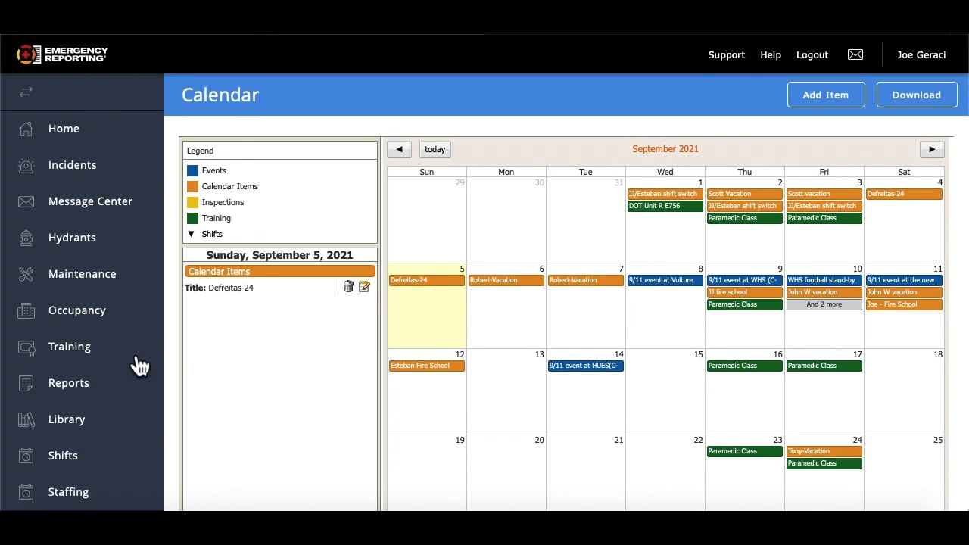
scroll(109, 432, down, 3)
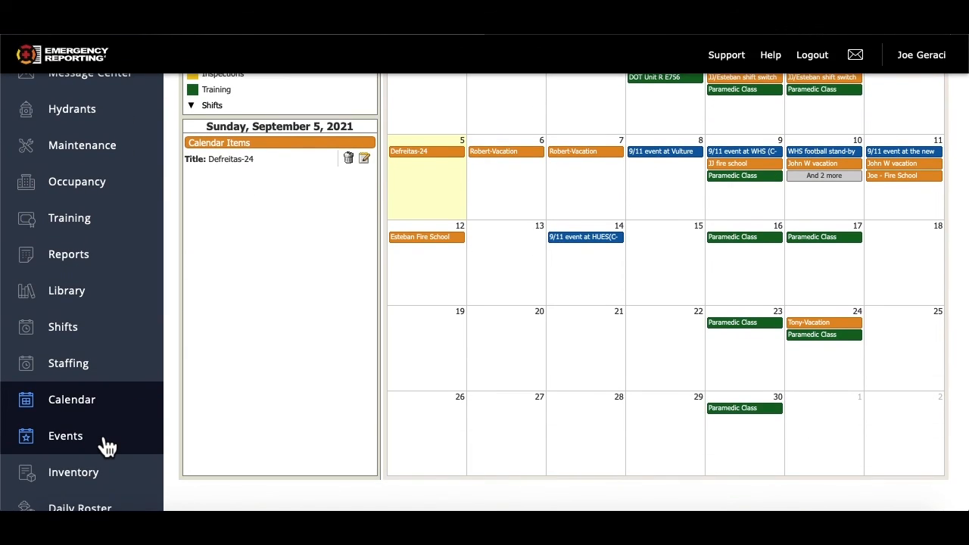
click(97, 441)
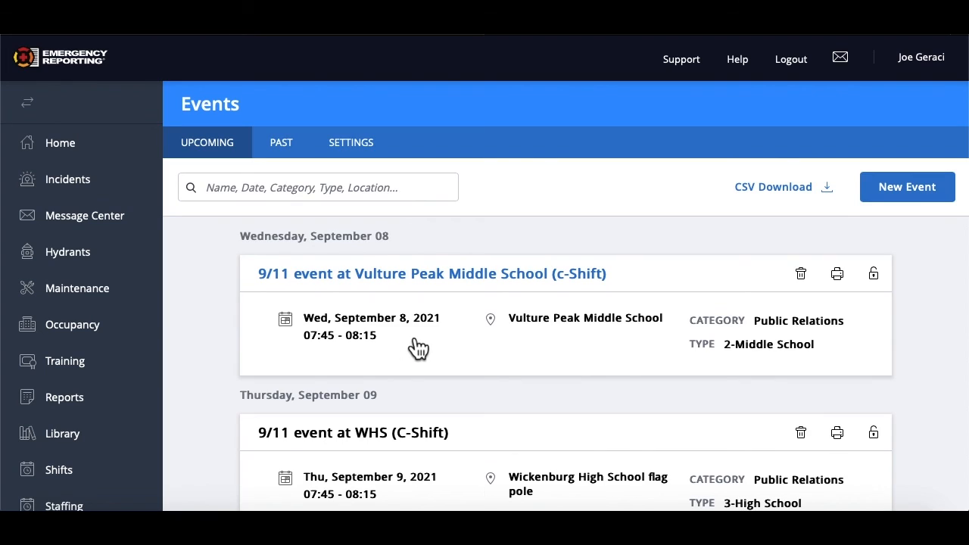